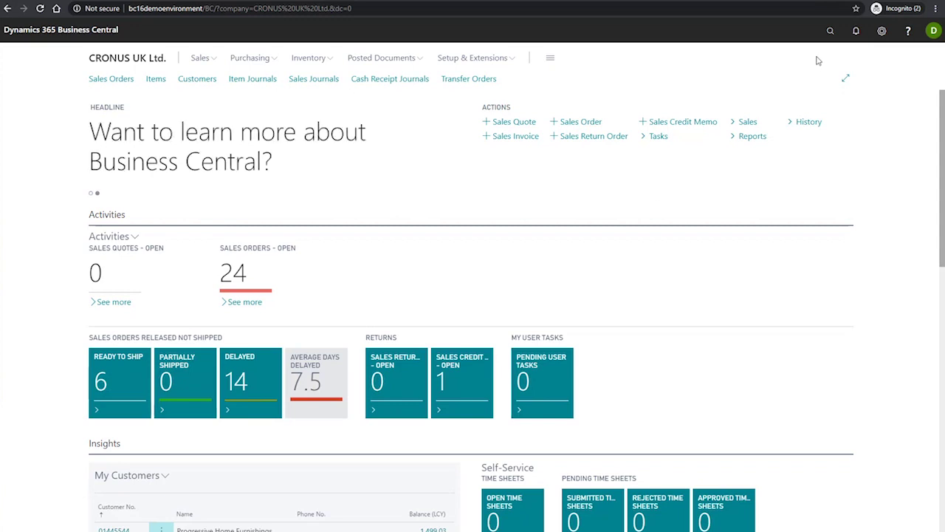
# Find the Items list and open the item card of the ATHENS Desk, 1896-S
pyautogui.click(831, 31)
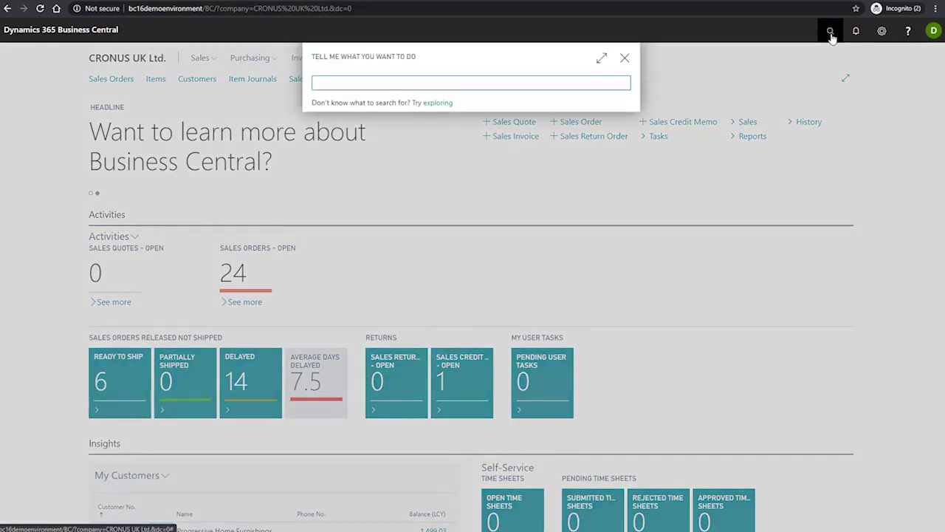
pyautogui.write('items')
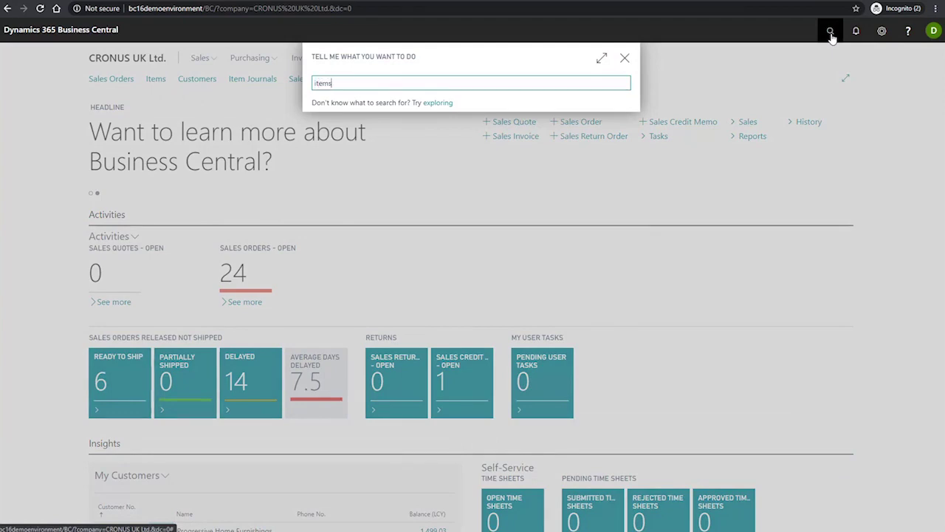
pyautogui.click(336, 235)
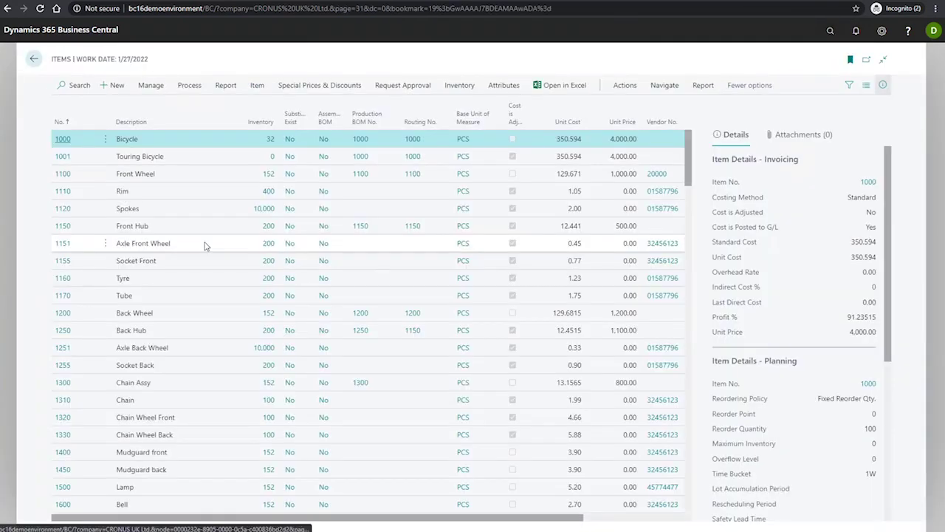
pyautogui.scroll(-2, 207, 257)
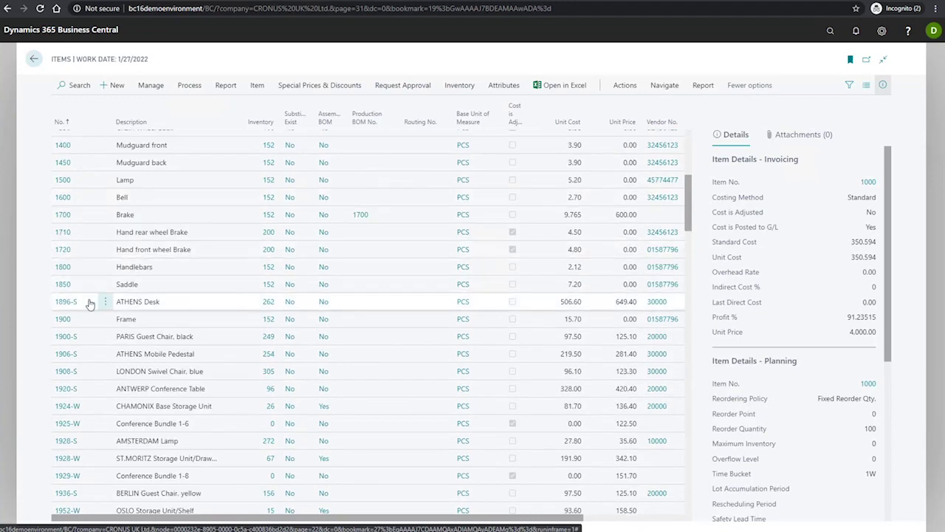
pyautogui.click(65, 302)
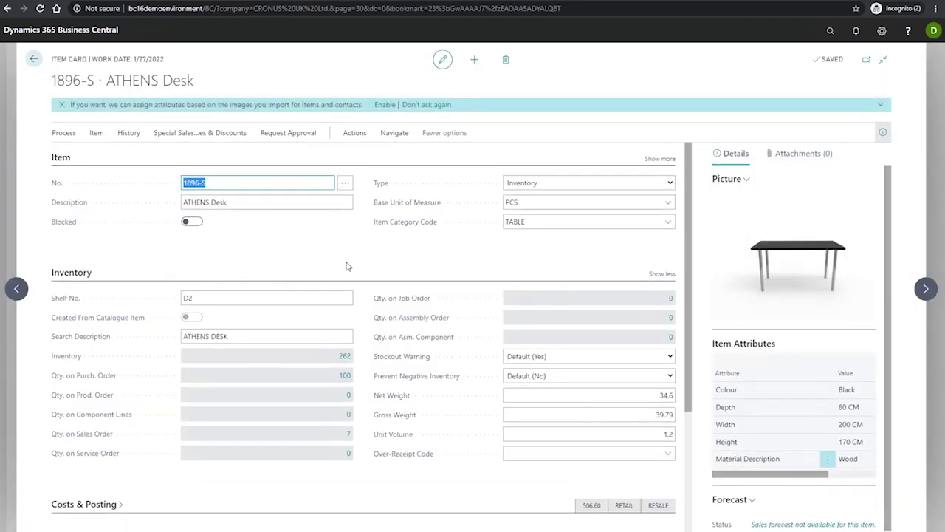
# Open the cross-reference entries of the ATHENS Desk from its item card
pyautogui.click(389, 140)
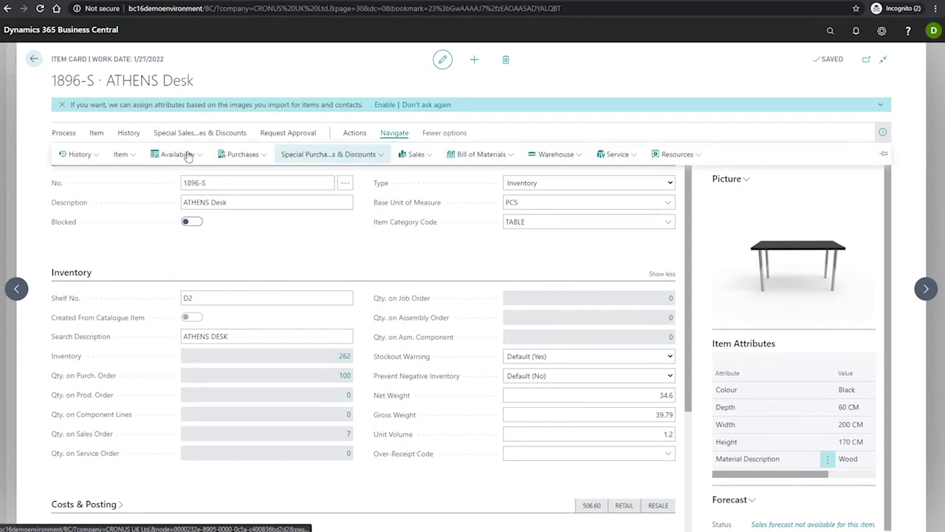
pyautogui.click(120, 154)
pyautogui.click(127, 194)
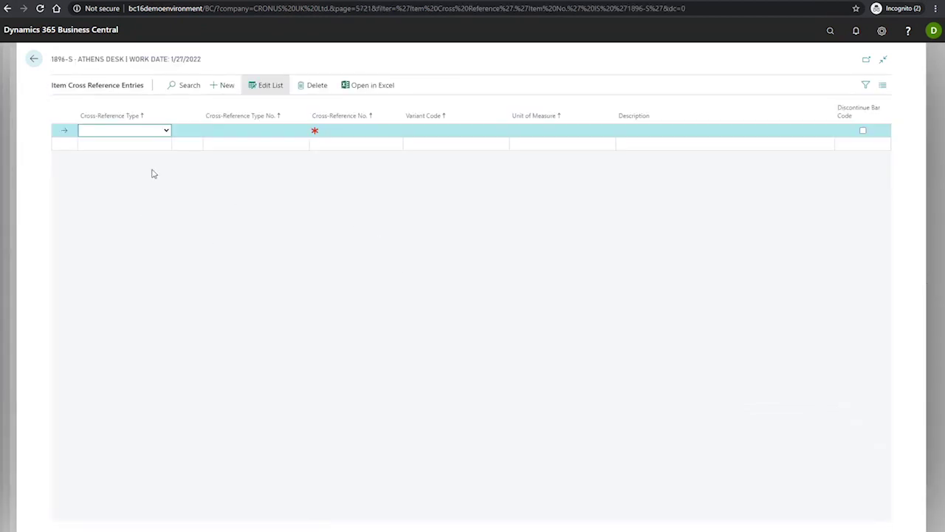
# Start a cross-reference entry of type Customer and assign it to the customer The Cannon Group PLC
pyautogui.click(156, 132)
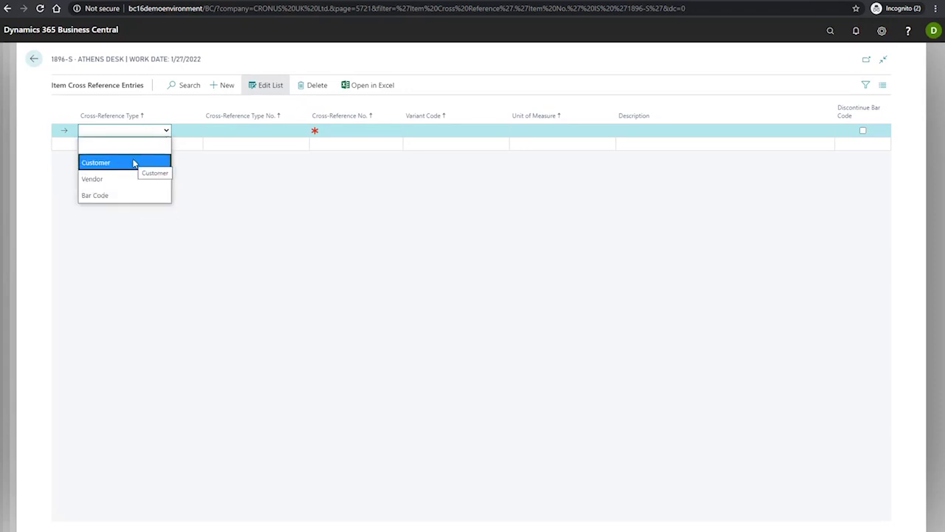
pyautogui.click(133, 163)
pyautogui.click(255, 131)
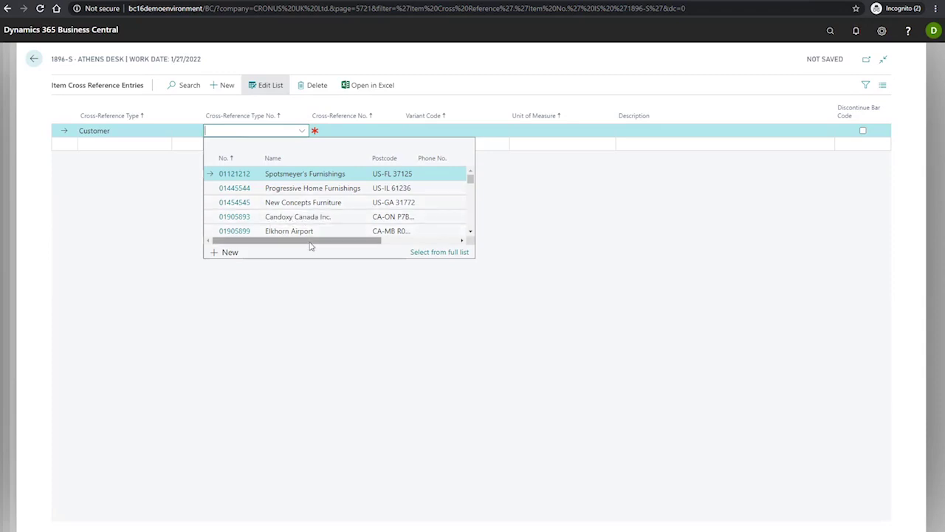
pyautogui.write('10000')
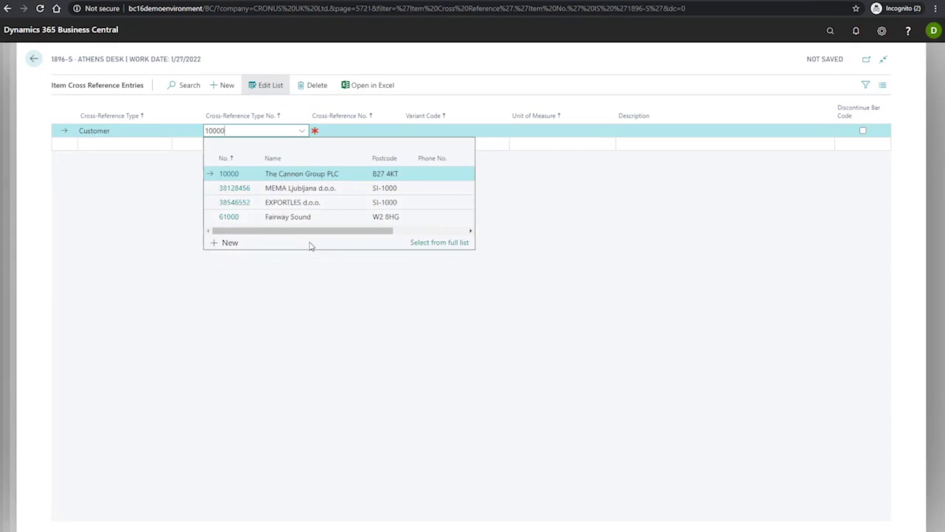
pyautogui.click(234, 176)
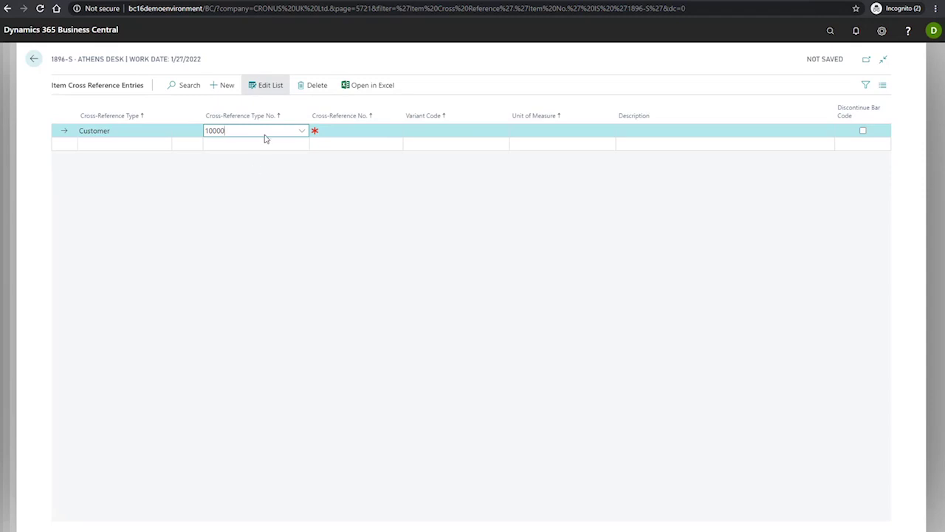
# Complete the entry with cross-reference number DSK1896ATH, unit of measure PCS and description "Black Office Desk", and return to the home page
pyautogui.click(336, 130)
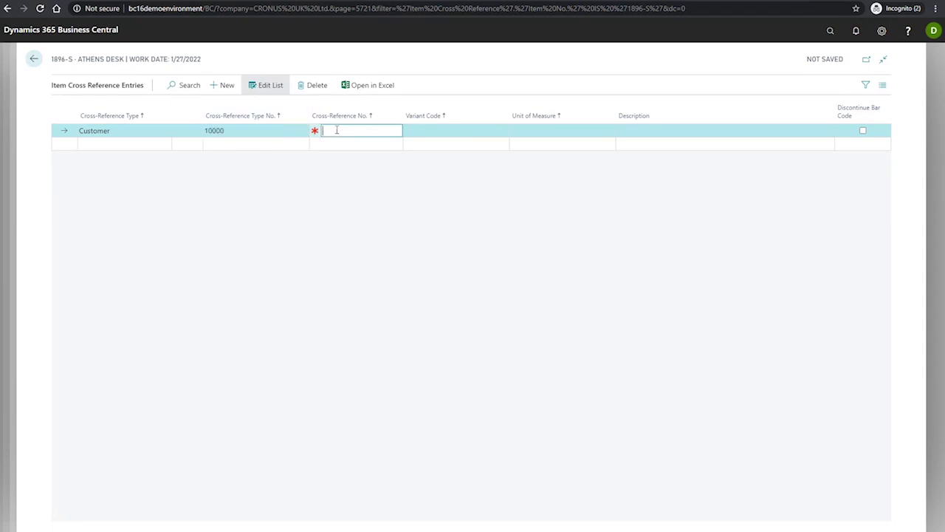
pyautogui.write('DSK1896ATH')
pyautogui.click(562, 131)
pyautogui.click(608, 131)
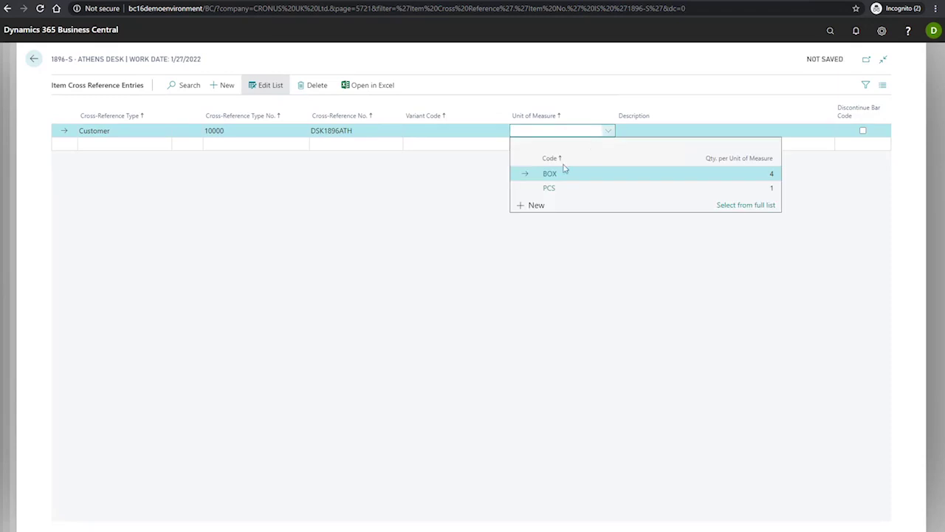
pyautogui.click(553, 189)
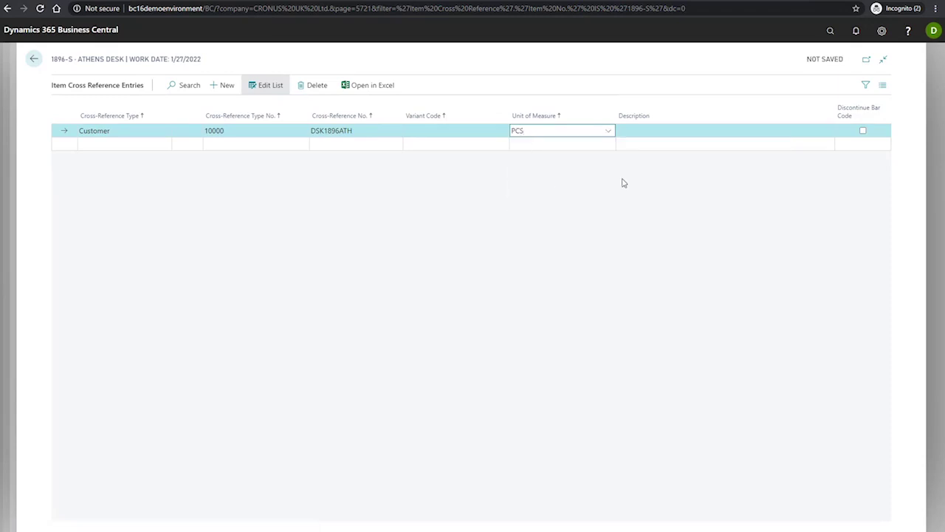
pyautogui.click(674, 130)
pyautogui.write('Black Office Desk')
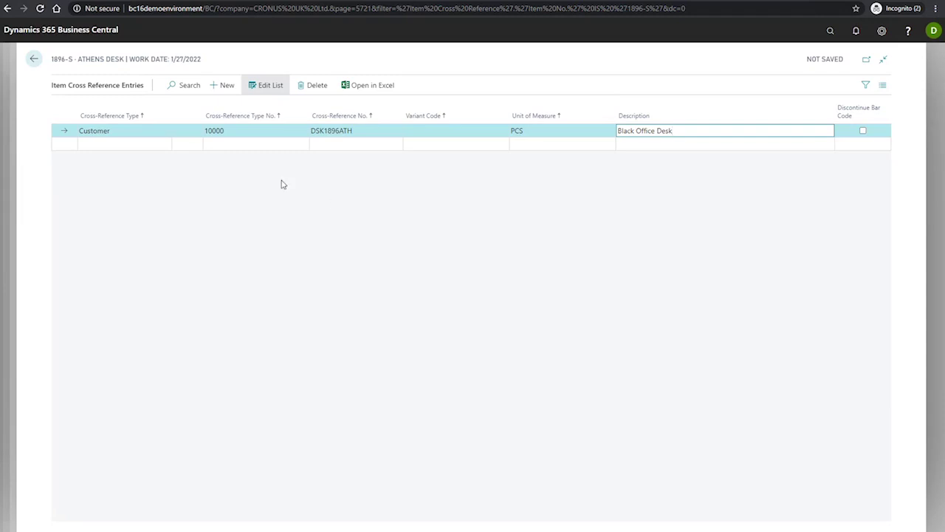
pyautogui.click(32, 61)
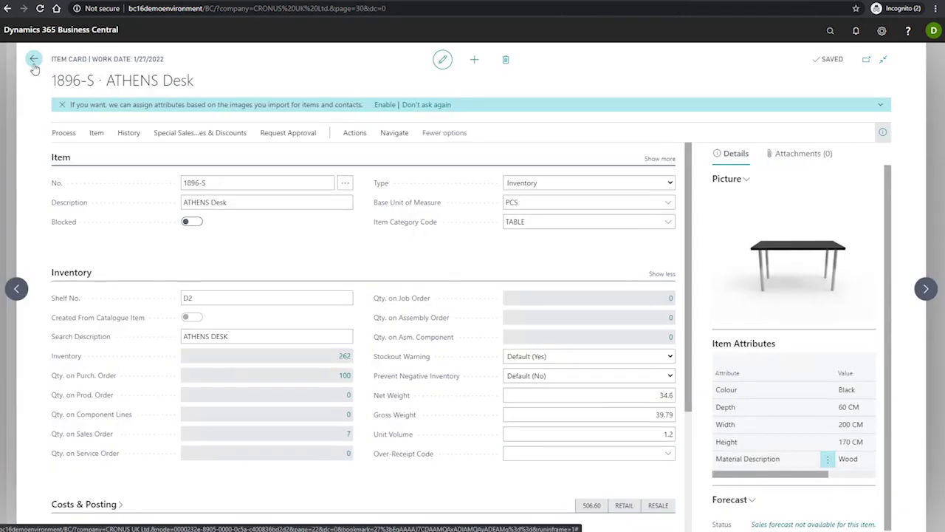
pyautogui.click(33, 60)
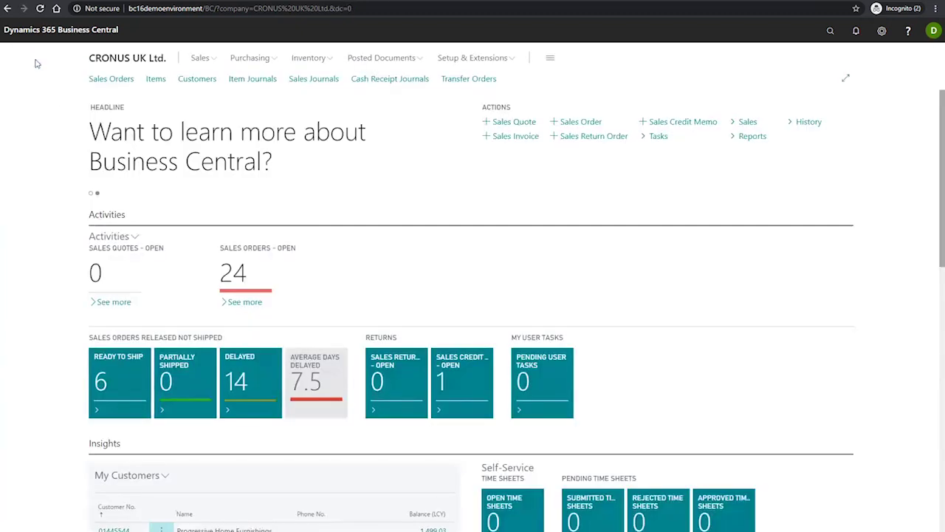
# Create a new sales order for the customer The Cannon Group PLC
pyautogui.click(577, 122)
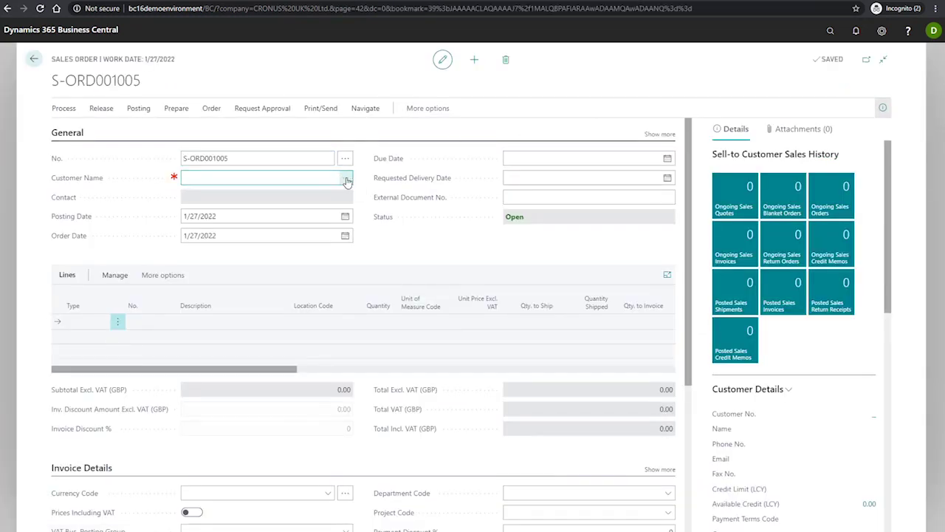
pyautogui.click(347, 179)
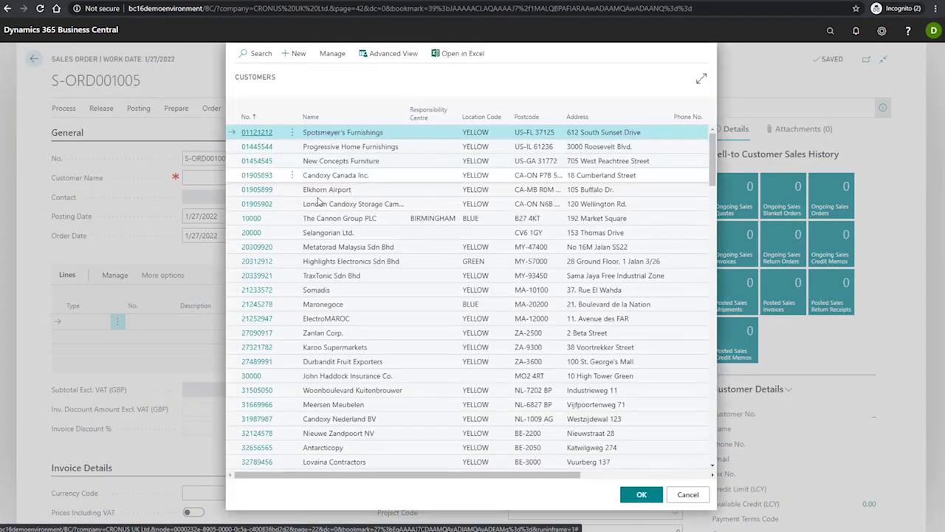
pyautogui.click(252, 219)
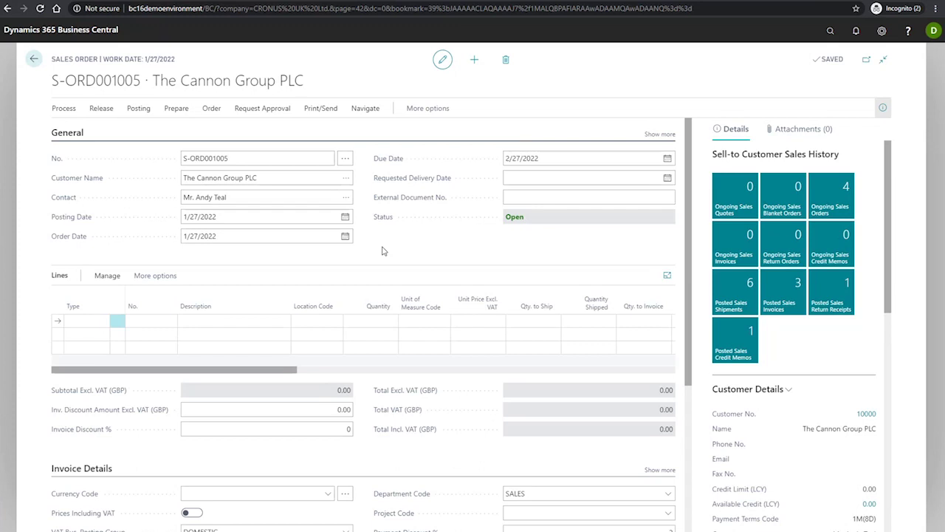
# Personalise the sales order lines by adding the Cross-Reference No. column between Location Code and Quantity
pyautogui.click(881, 30)
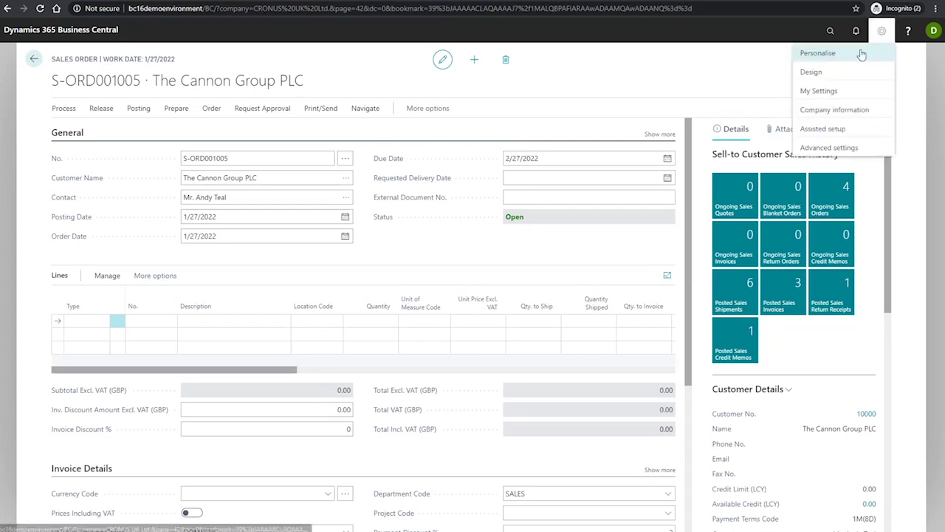
pyautogui.click(862, 55)
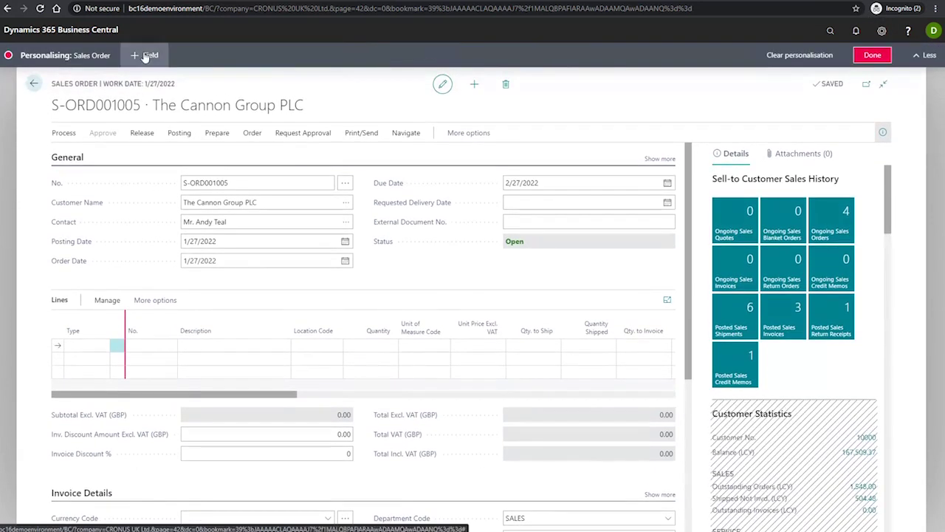
pyautogui.click(145, 57)
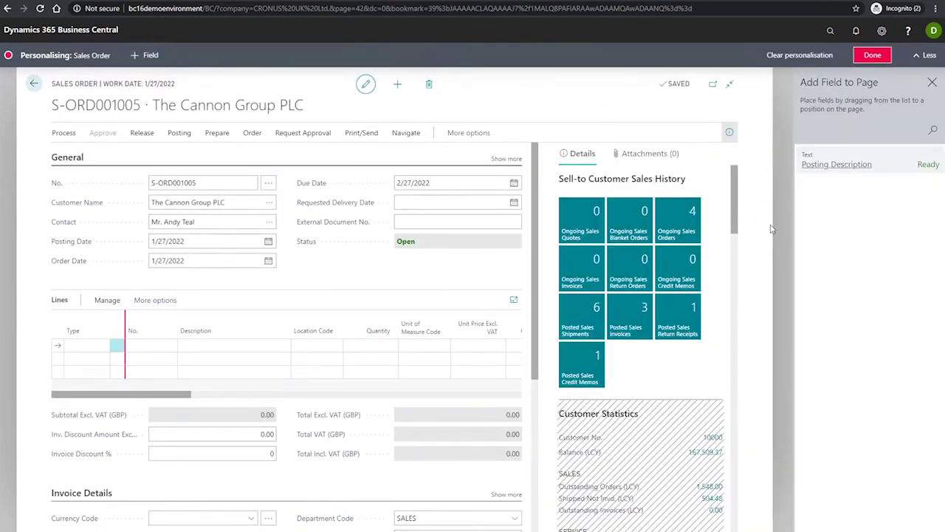
pyautogui.click(344, 308)
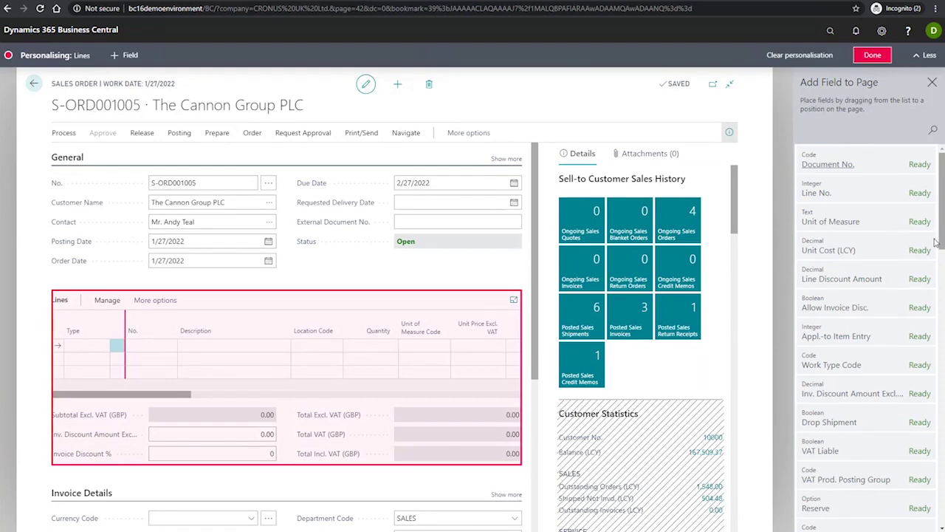
pyautogui.scroll(-3, 921, 255)
pyautogui.scroll(-4, 922, 260)
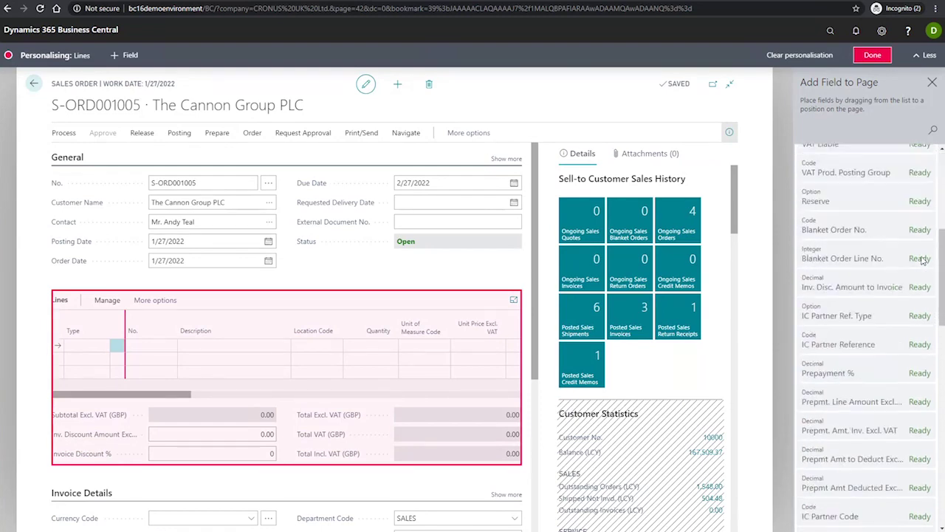
pyautogui.scroll(-5, 922, 260)
pyautogui.moveTo(856, 348); pyautogui.dragTo(344, 334)
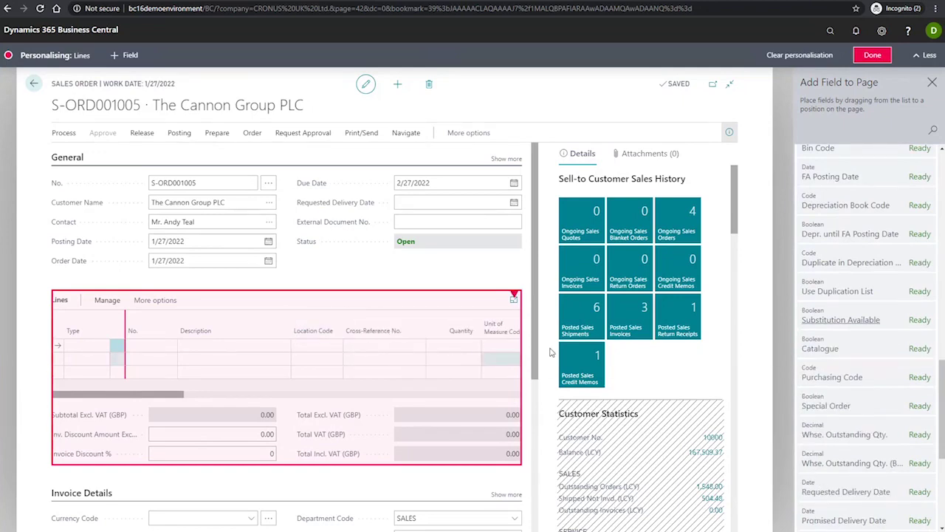
pyautogui.click(870, 55)
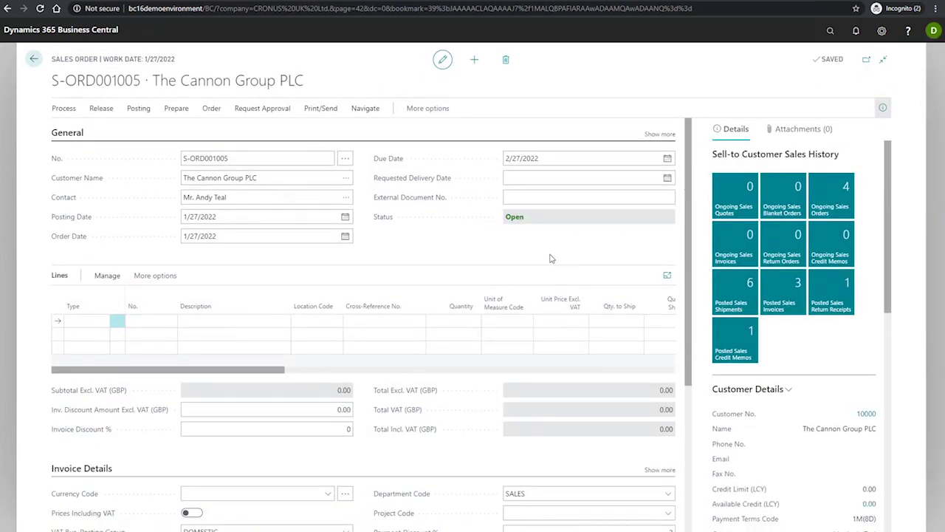
# Add an order line of type Item and fill it from the customer's cross-reference DSK1896ATH
pyautogui.click(85, 321)
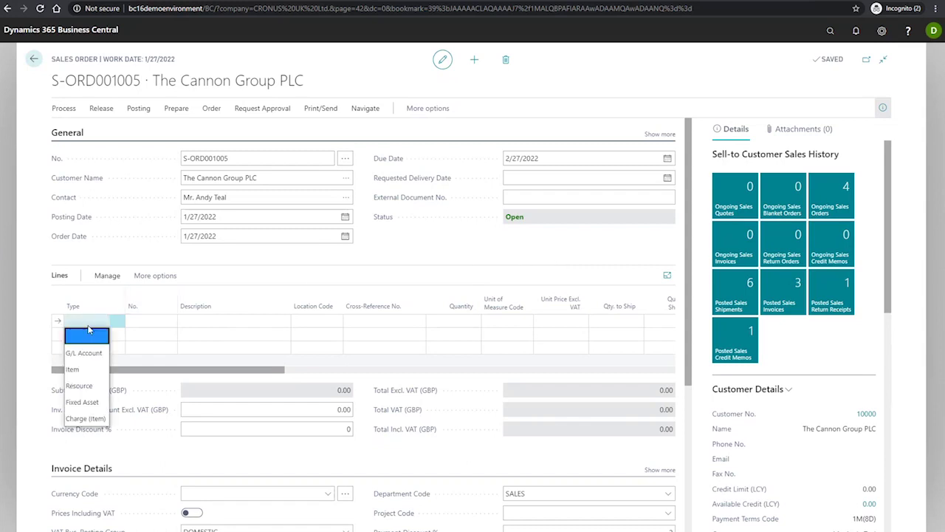
pyautogui.click(78, 372)
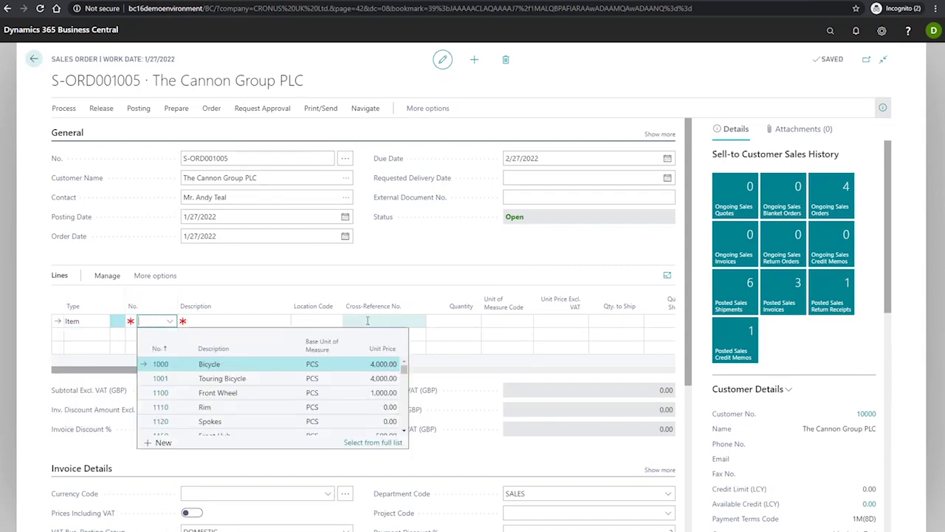
pyautogui.click(419, 324)
pyautogui.click(420, 324)
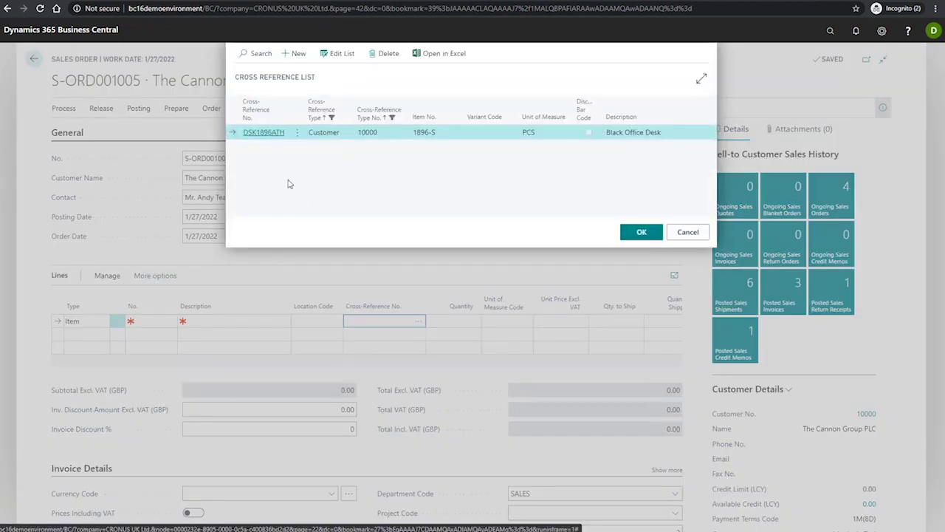
pyautogui.click(257, 134)
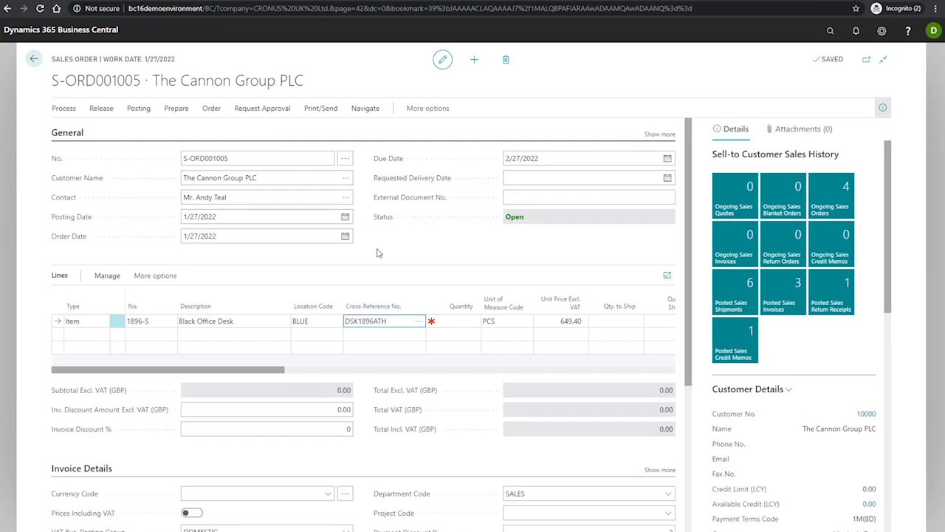
# Set the quantity of the Black Office Desk line to 10
pyautogui.click(447, 323)
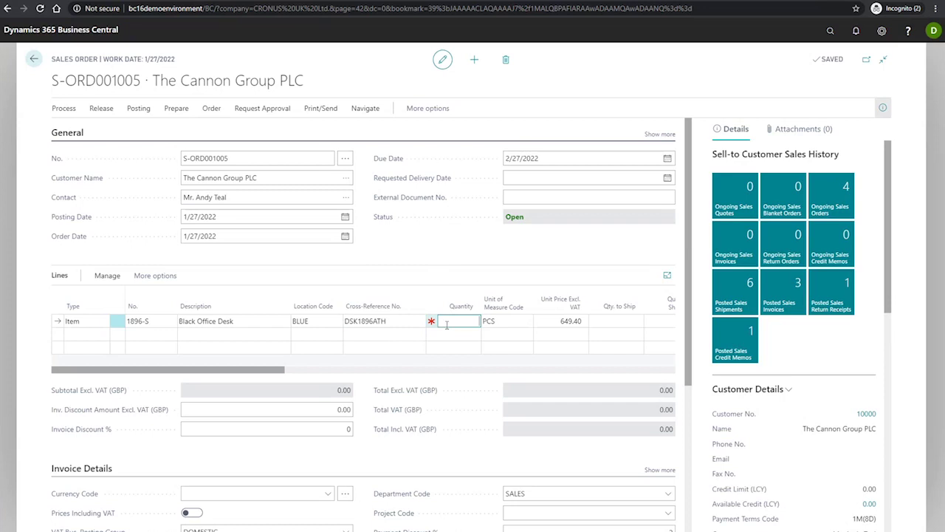
pyautogui.write('10')
pyautogui.press('Tab')
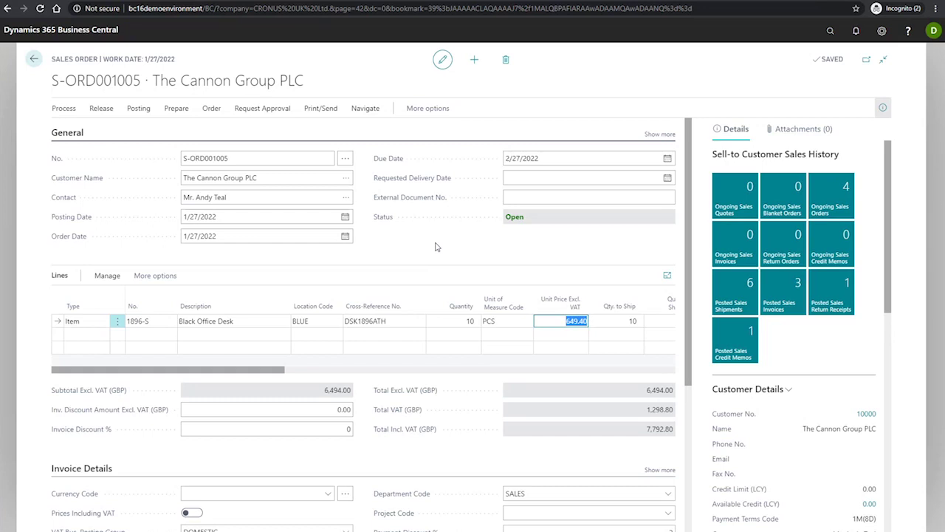
# Preview the printed order confirmation for this sales order
pyautogui.click(316, 116)
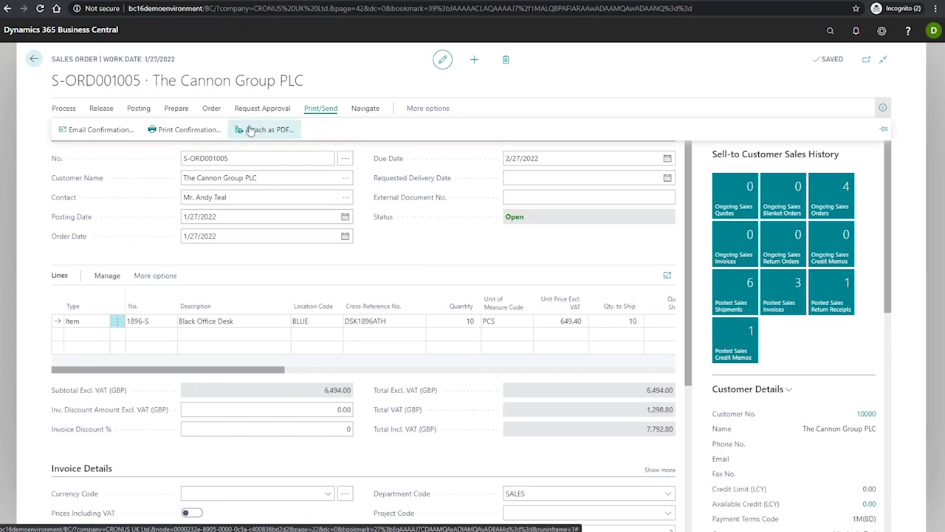
pyautogui.click(187, 130)
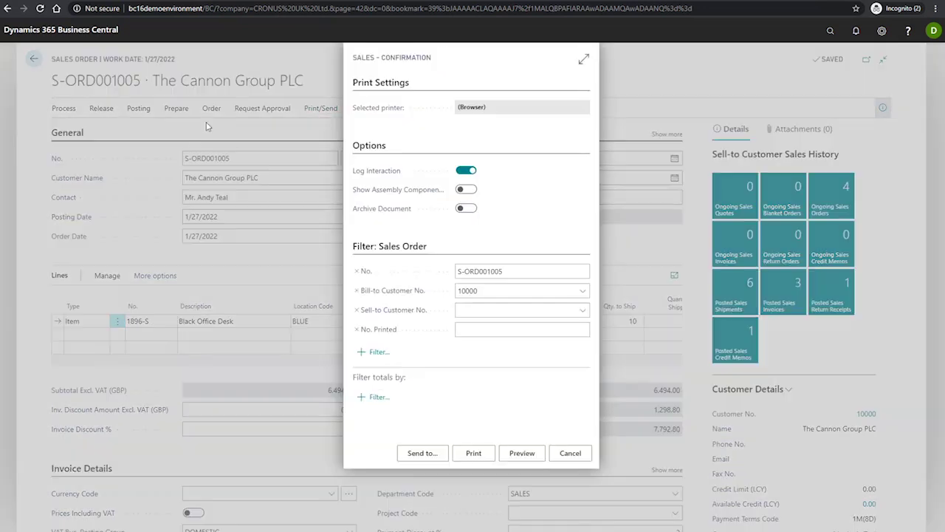
pyautogui.click(523, 453)
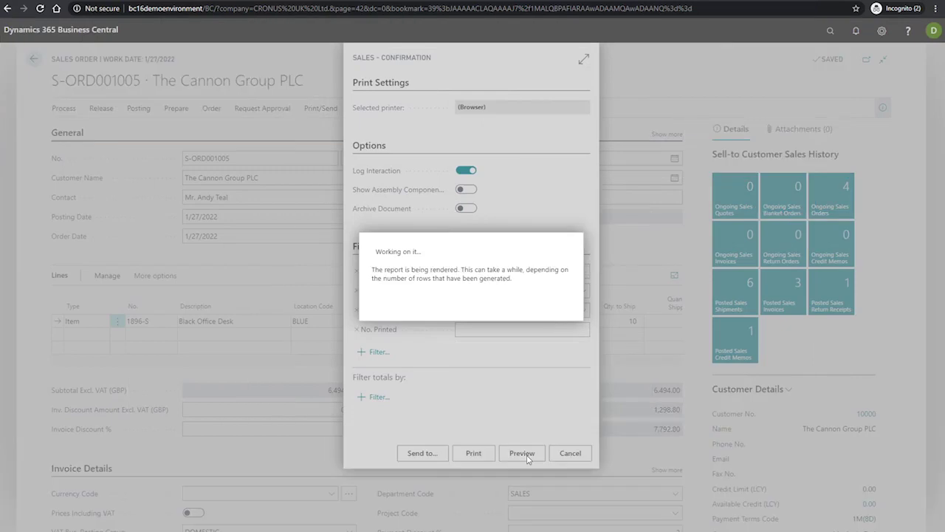